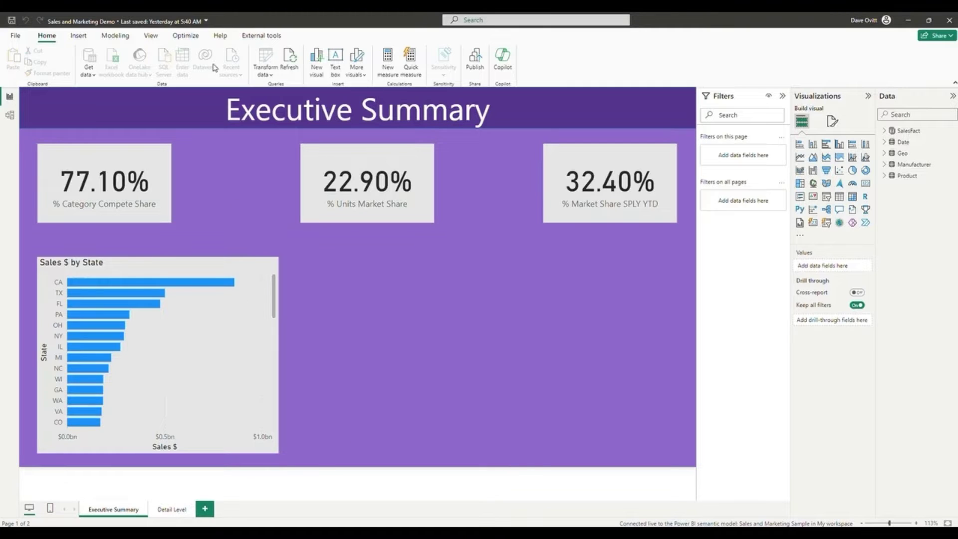
Insert a rectangle shape and resize it into a short bar below the middle card
{"action": "left_click", "coordinate": [78, 36]}
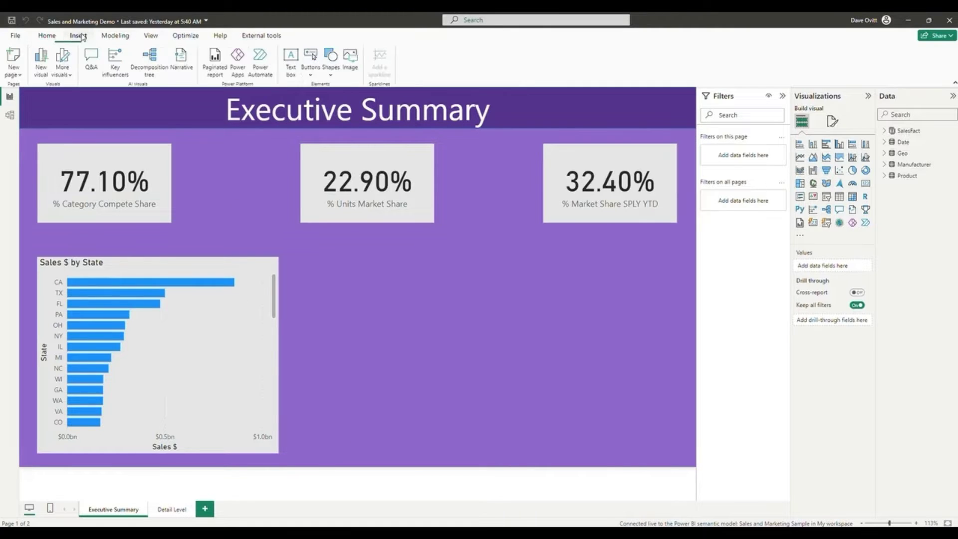
{"action": "left_click", "coordinate": [332, 69]}
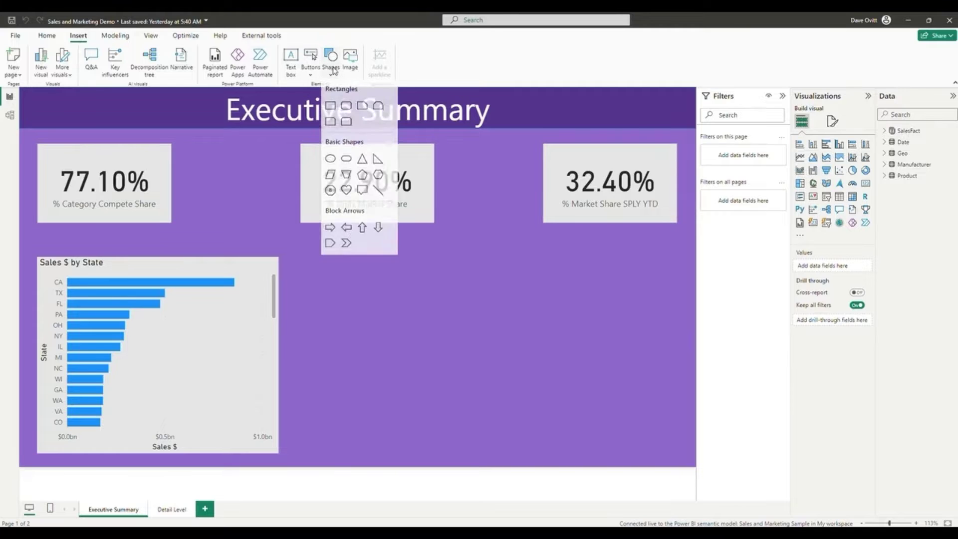
{"action": "left_click", "coordinate": [331, 107]}
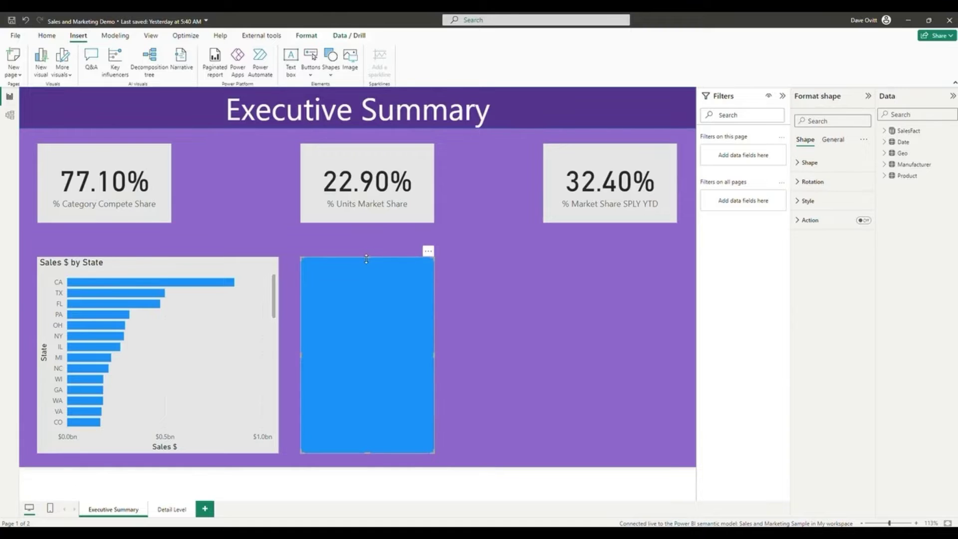
{"action": "left_click_drag", "start_coordinate": [366, 258], "coordinate": [387, 417]}
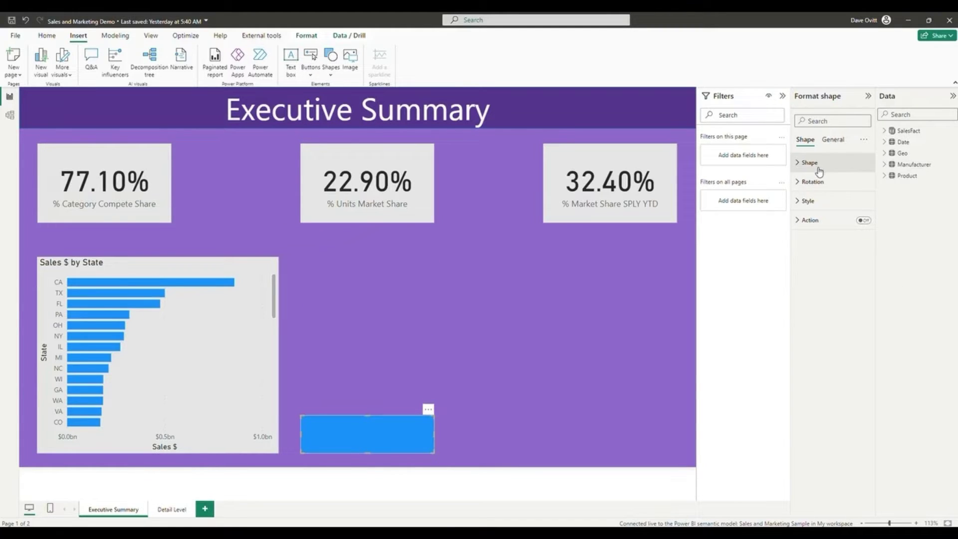
Turn on the bar's action with type Page navigation and destination Detail Level
{"action": "left_click", "coordinate": [859, 221]}
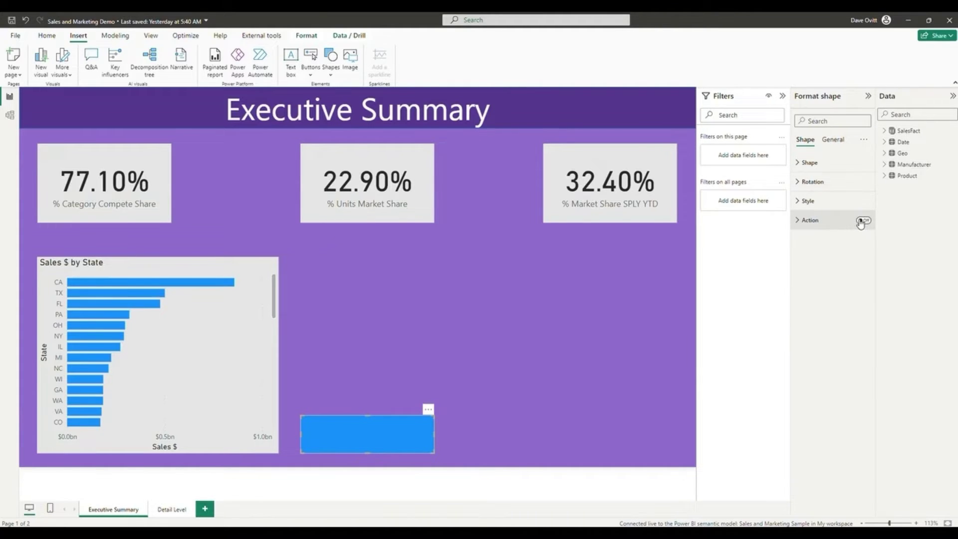
{"action": "left_click", "coordinate": [859, 222]}
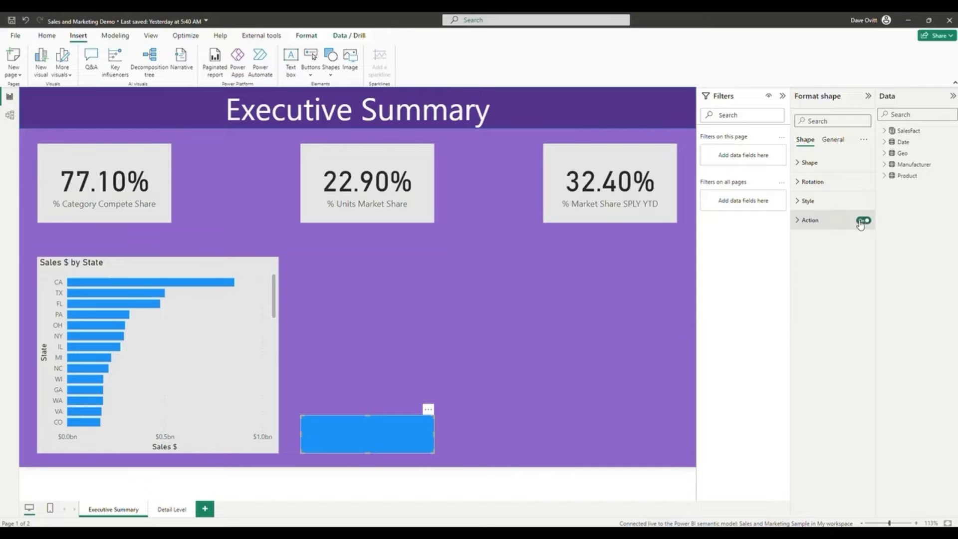
{"action": "left_click", "coordinate": [800, 222]}
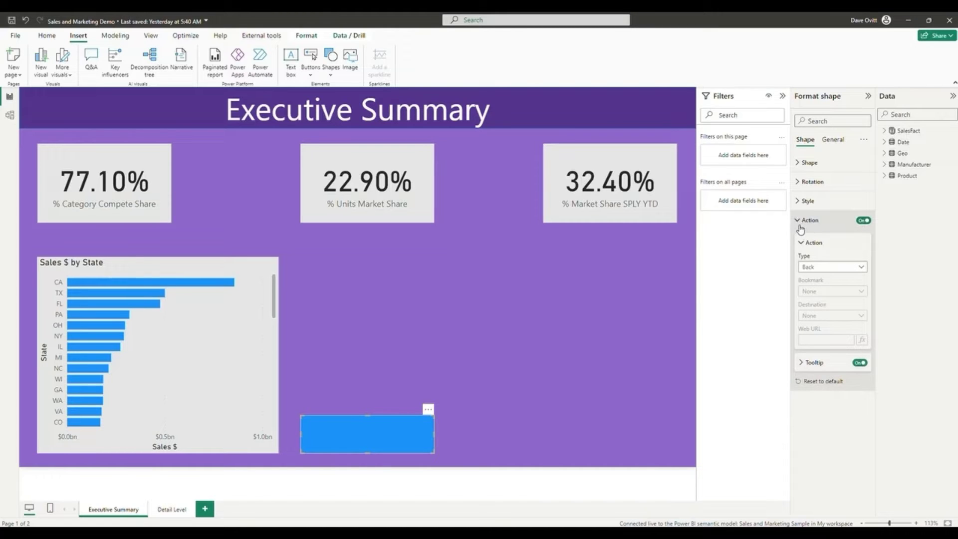
{"action": "left_click", "coordinate": [830, 270]}
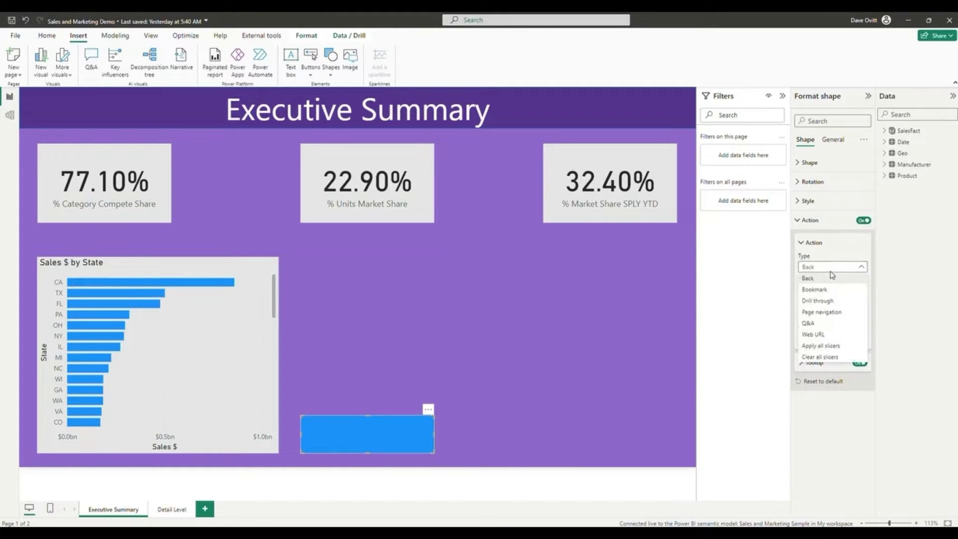
{"action": "left_click", "coordinate": [834, 312]}
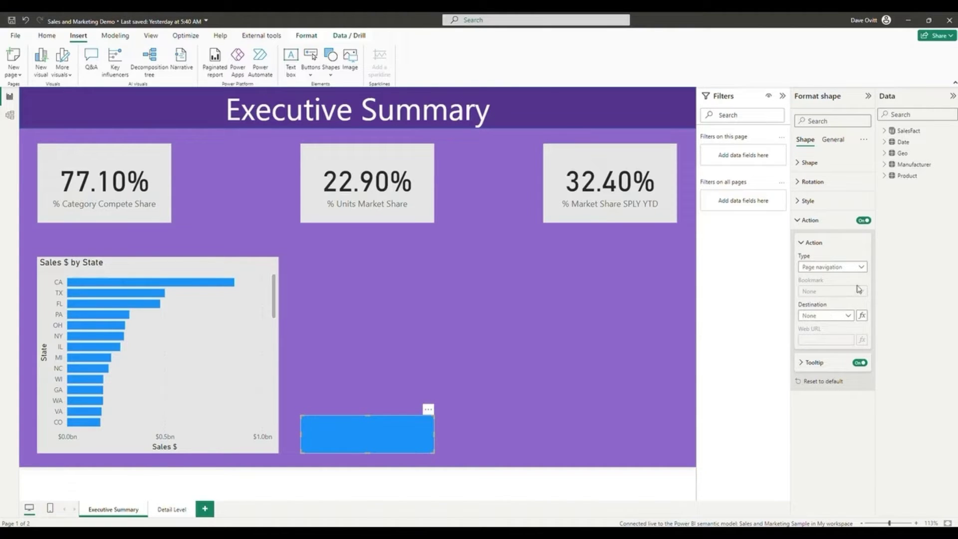
{"action": "left_click", "coordinate": [830, 317]}
{"action": "left_click", "coordinate": [829, 340]}
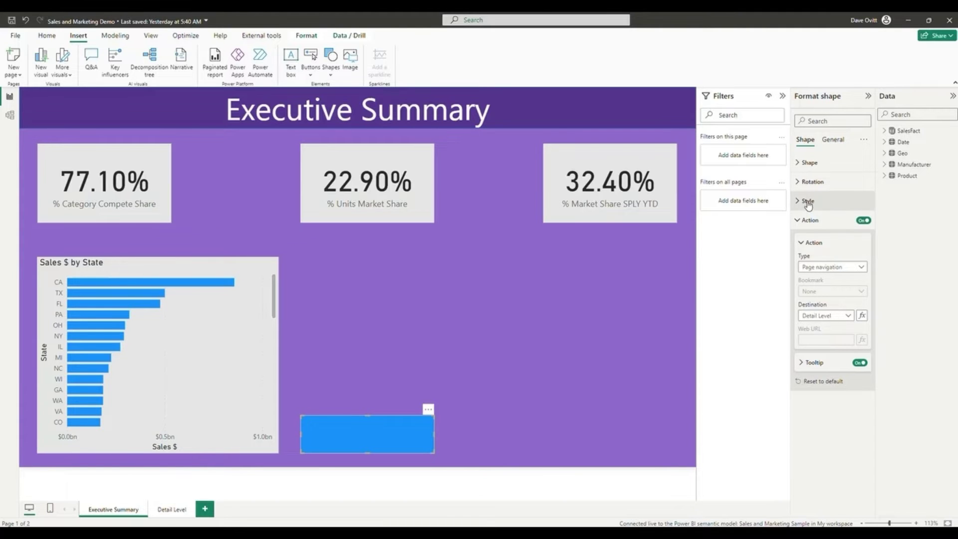
Turn on the shape's text, label it 'Page Navigation', and deselect it
{"action": "left_click", "coordinate": [828, 201]}
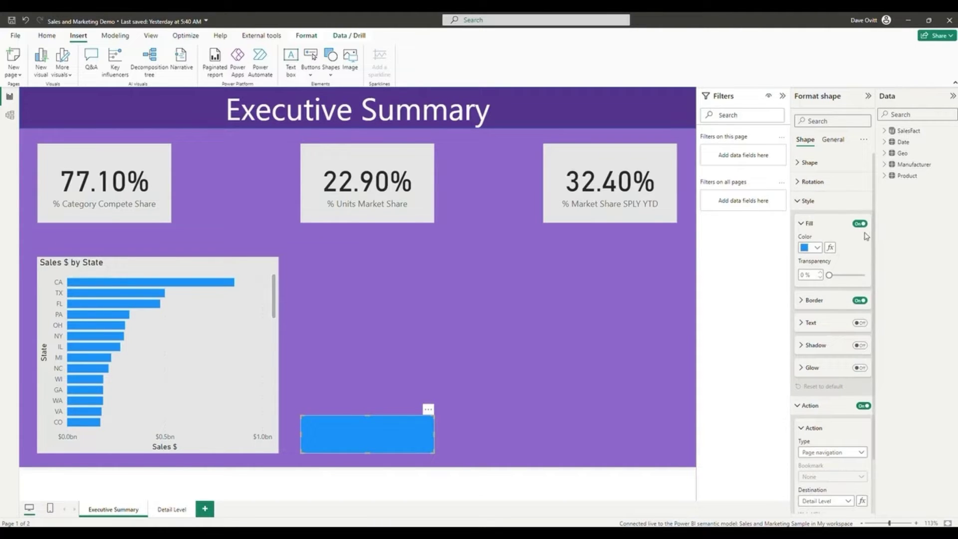
{"action": "left_click", "coordinate": [859, 322]}
{"action": "left_click", "coordinate": [809, 323]}
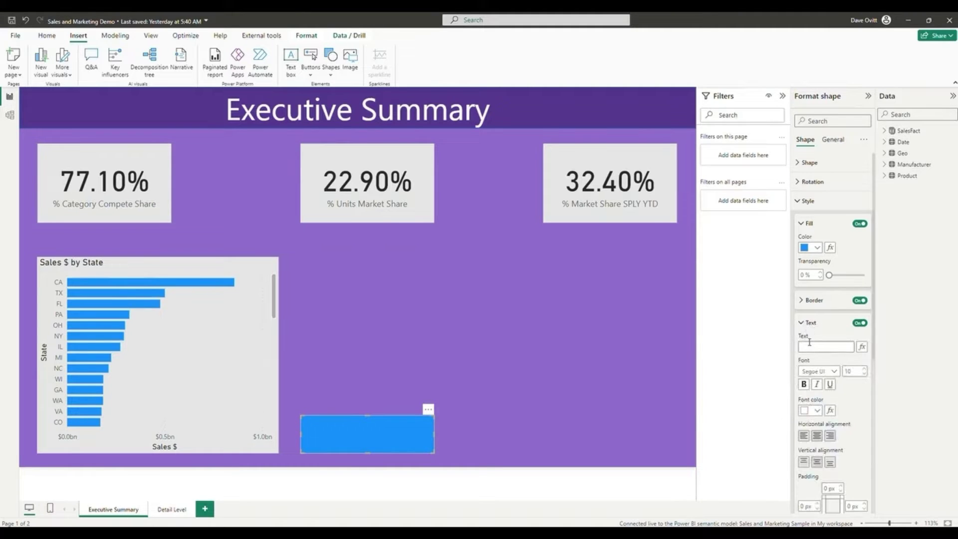
{"action": "left_click", "coordinate": [824, 347]}
{"action": "type", "text": "Page Navigation"}
{"action": "left_click", "coordinate": [666, 396]}
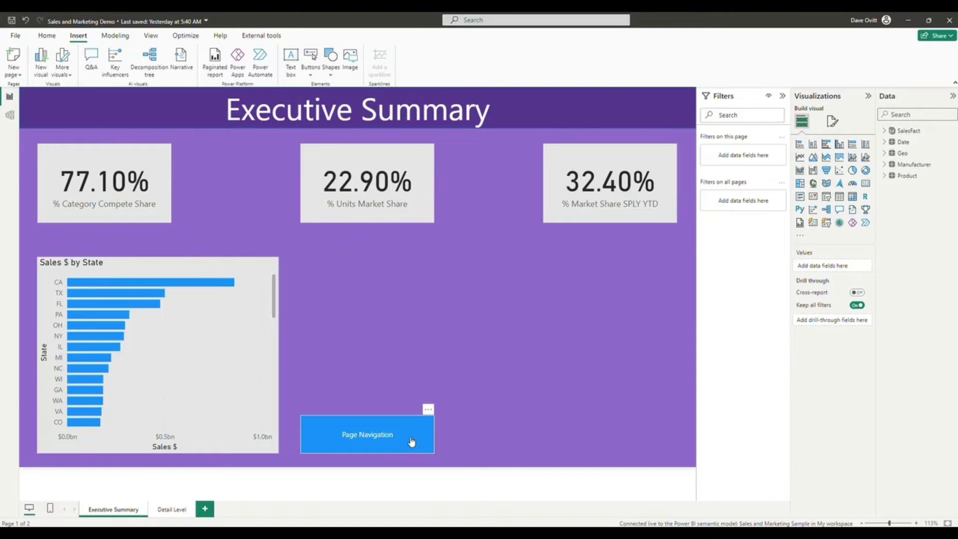
Follow the button to the Detail Level page and add it as a bookmark, Bookmark 1
{"action": "left_click", "coordinate": [410, 442], "text": "ctrl"}
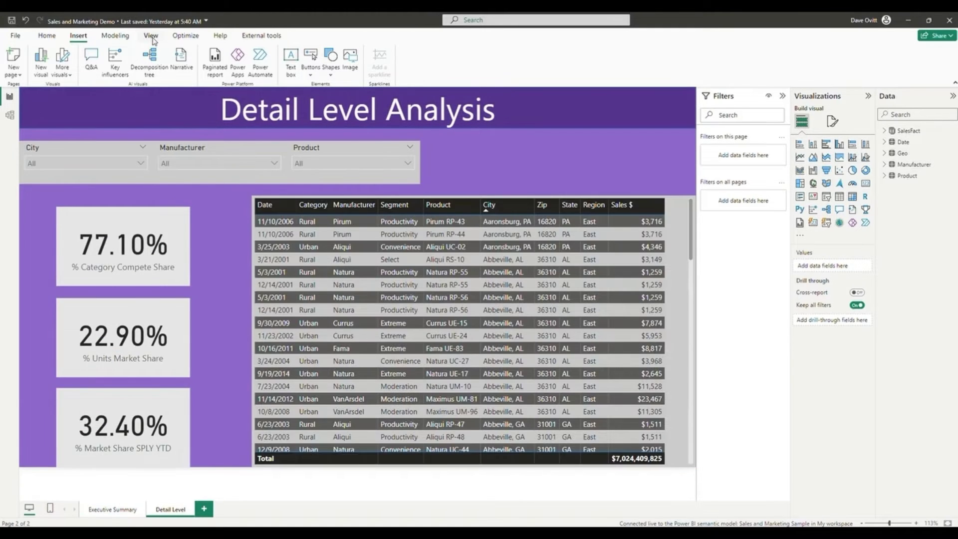
{"action": "left_click", "coordinate": [150, 35]}
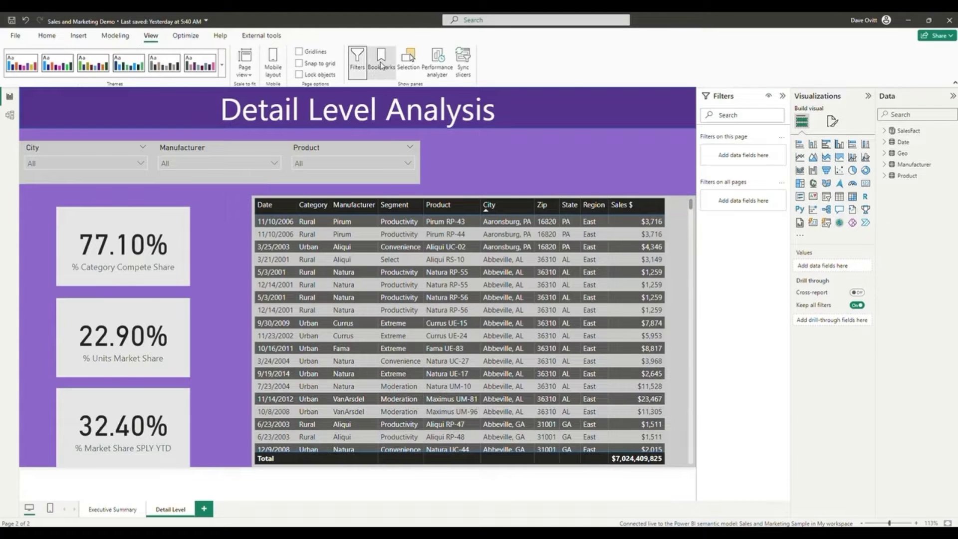
{"action": "left_click", "coordinate": [381, 64]}
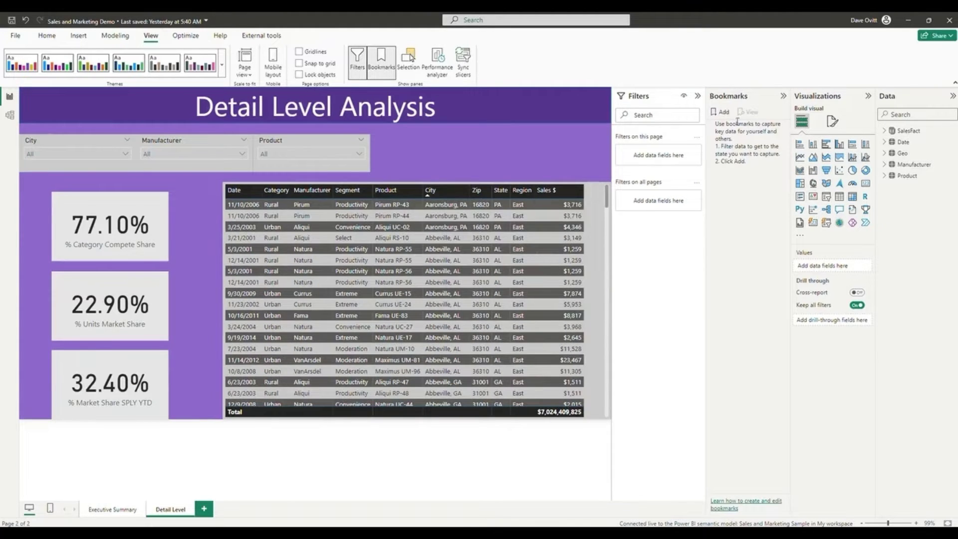
{"action": "left_click", "coordinate": [723, 112]}
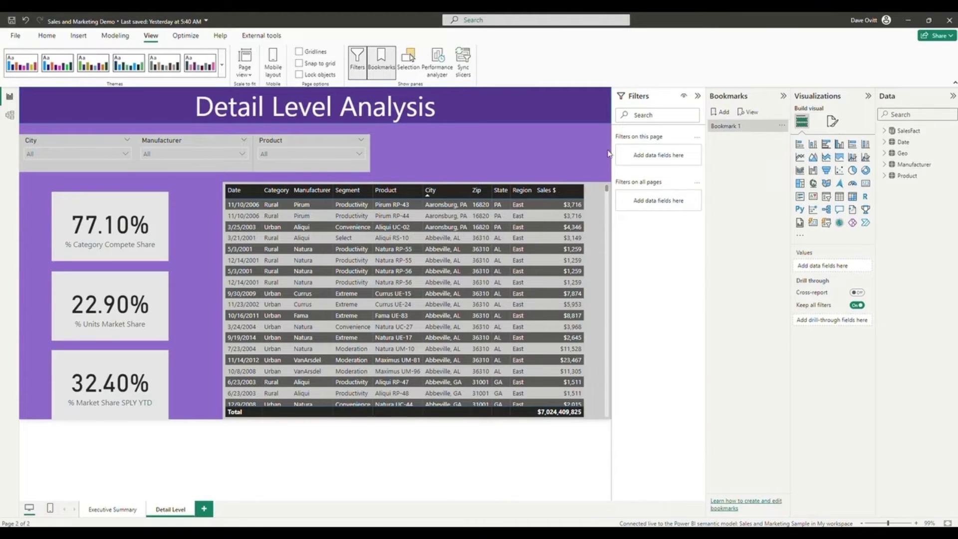
Check Bookmark 1's options without changes, then go back to Executive Summary
{"action": "left_click", "coordinate": [781, 128]}
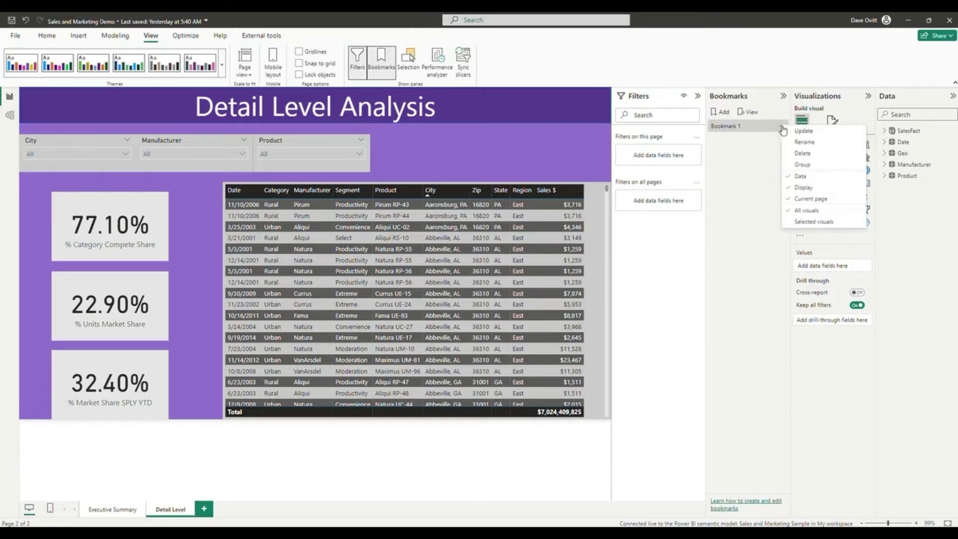
{"action": "left_click", "coordinate": [762, 152]}
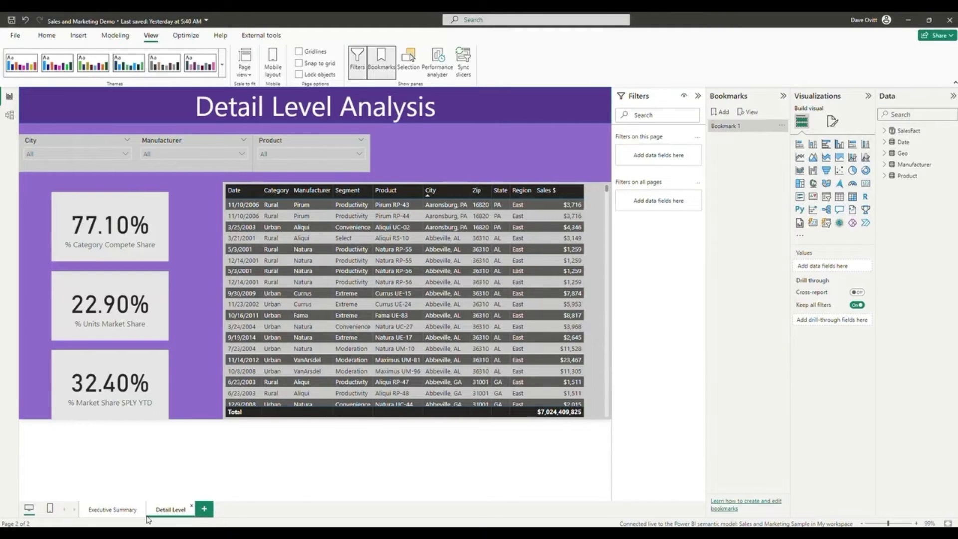
{"action": "left_click", "coordinate": [125, 515]}
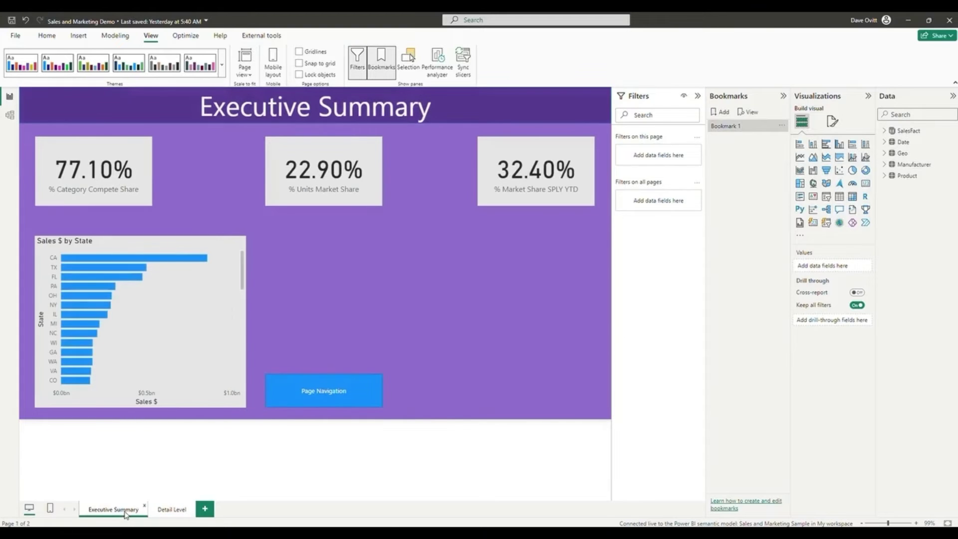
Insert a second rectangle, shrink it into a short bar, and place it beside Page Navigation
{"action": "left_click", "coordinate": [46, 35]}
{"action": "left_click", "coordinate": [78, 35]}
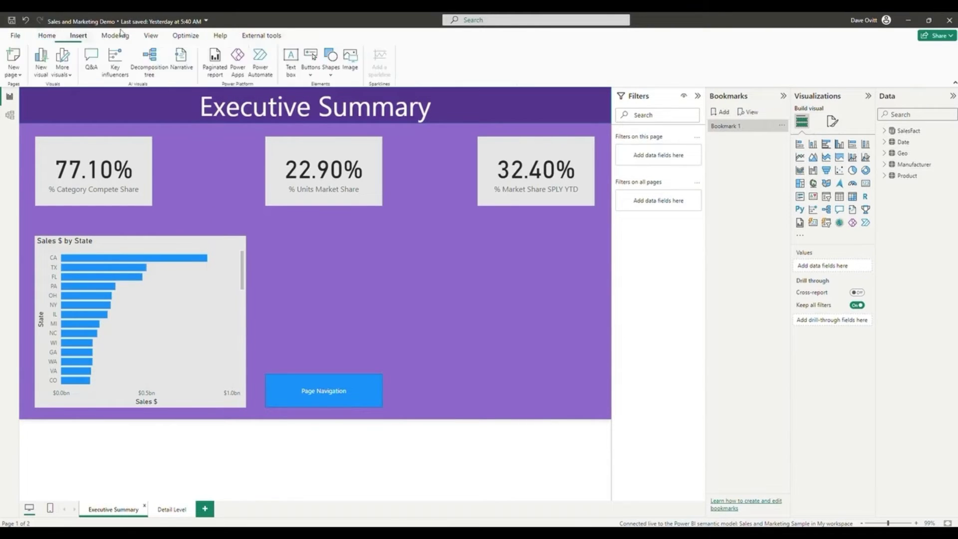
{"action": "left_click", "coordinate": [330, 62]}
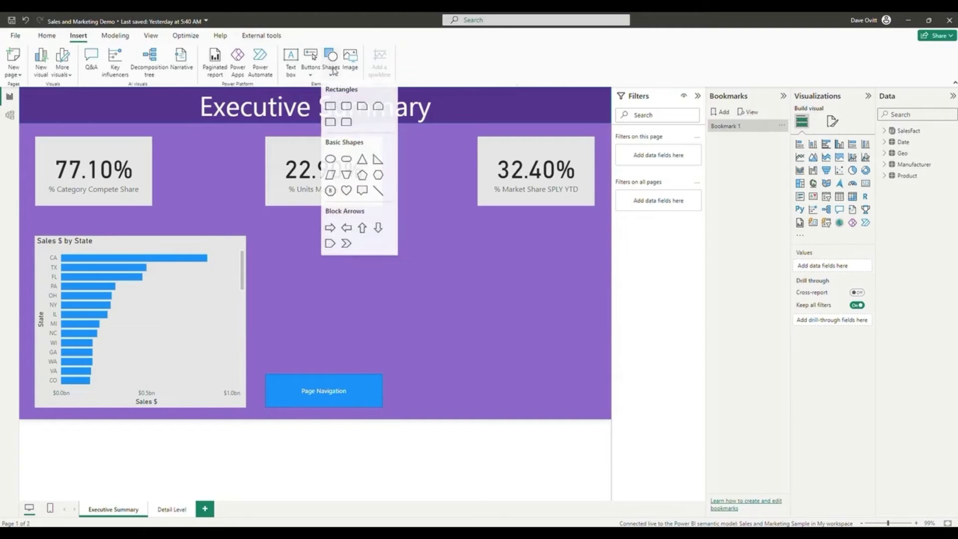
{"action": "left_click", "coordinate": [330, 106]}
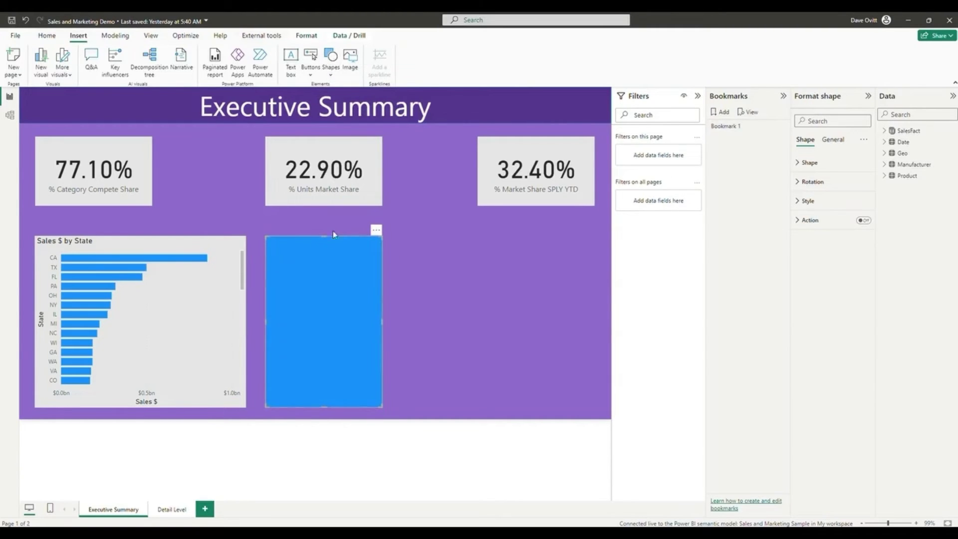
{"action": "left_click_drag", "start_coordinate": [325, 239], "coordinate": [463, 408]}
{"action": "key", "text": "ctrl+c"}
{"action": "key", "text": "ctrl+v"}
Turn on the bar's action as a Bookmark action linked to Bookmark 1
{"action": "left_click", "coordinate": [813, 220]}
{"action": "left_click", "coordinate": [863, 221]}
{"action": "left_click", "coordinate": [830, 266]}
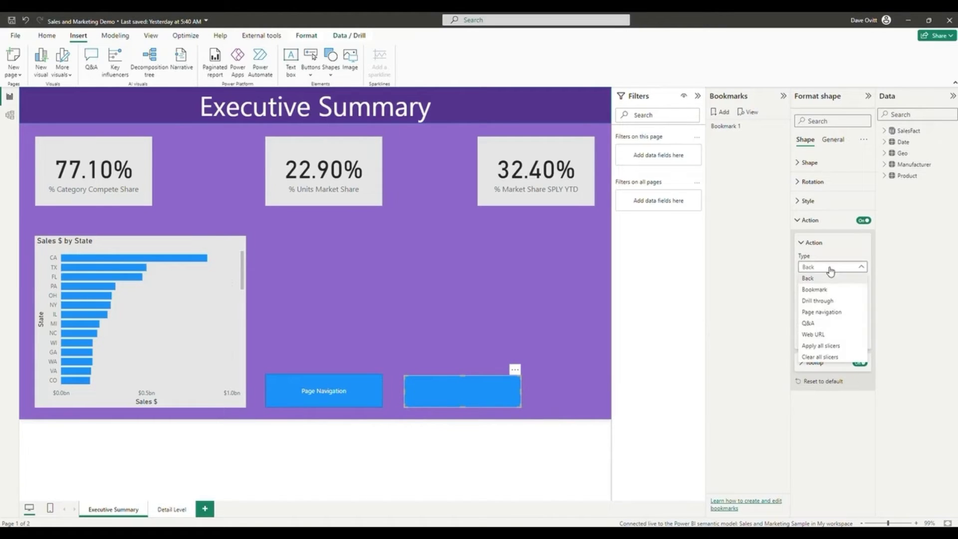
{"action": "left_click", "coordinate": [827, 290]}
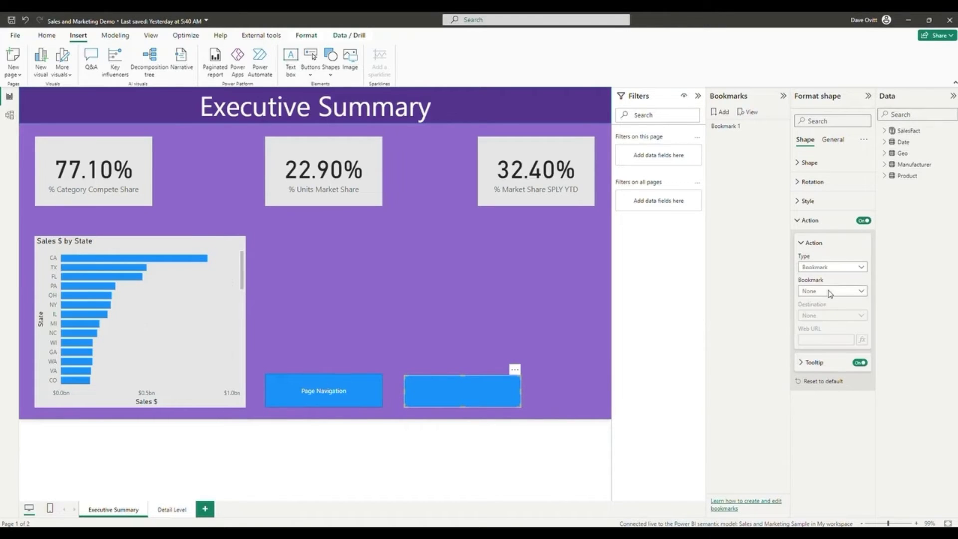
{"action": "left_click", "coordinate": [830, 291]}
{"action": "left_click", "coordinate": [822, 314]}
Turn on the bar's text so it can be labelled 'Bookmark'
{"action": "left_click", "coordinate": [808, 201]}
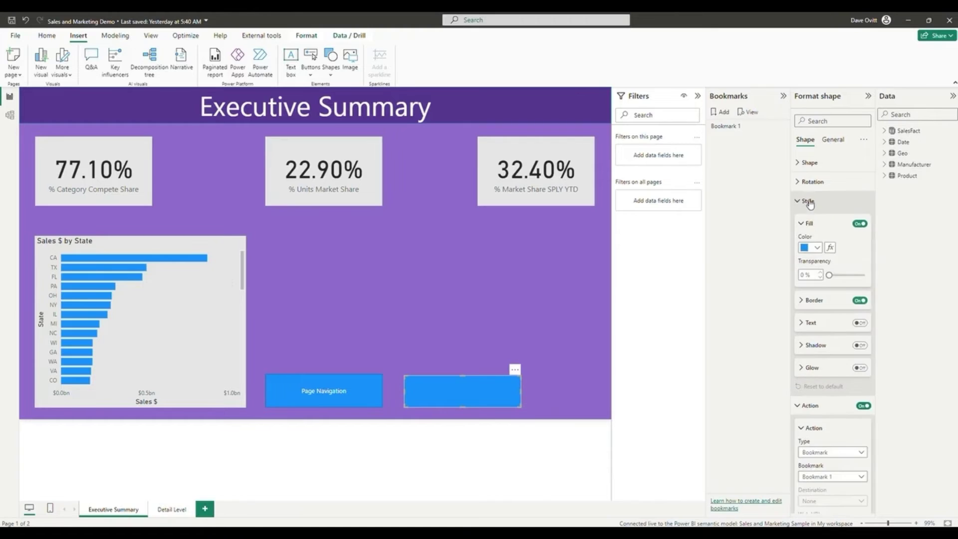
{"action": "left_click", "coordinate": [799, 323]}
{"action": "left_click", "coordinate": [858, 322]}
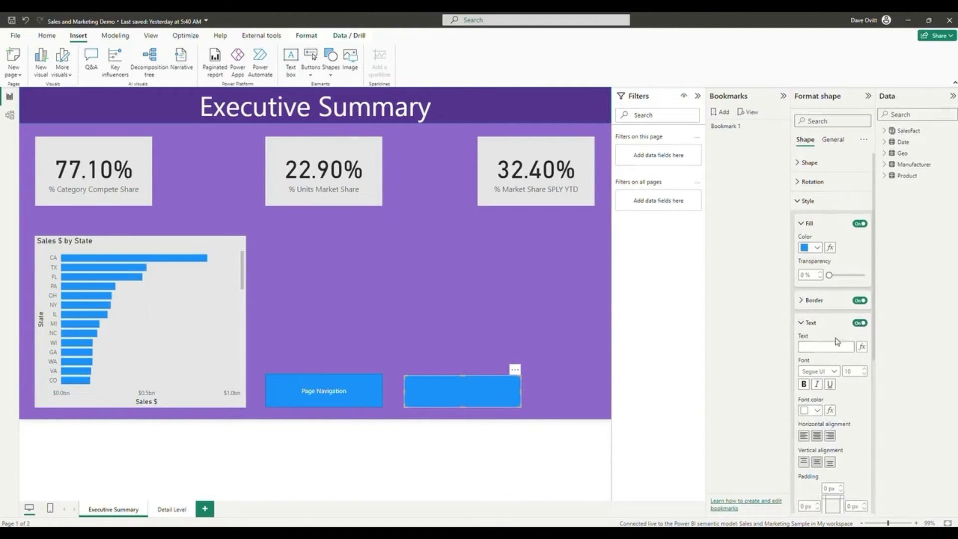
{"action": "left_click", "coordinate": [829, 345]}
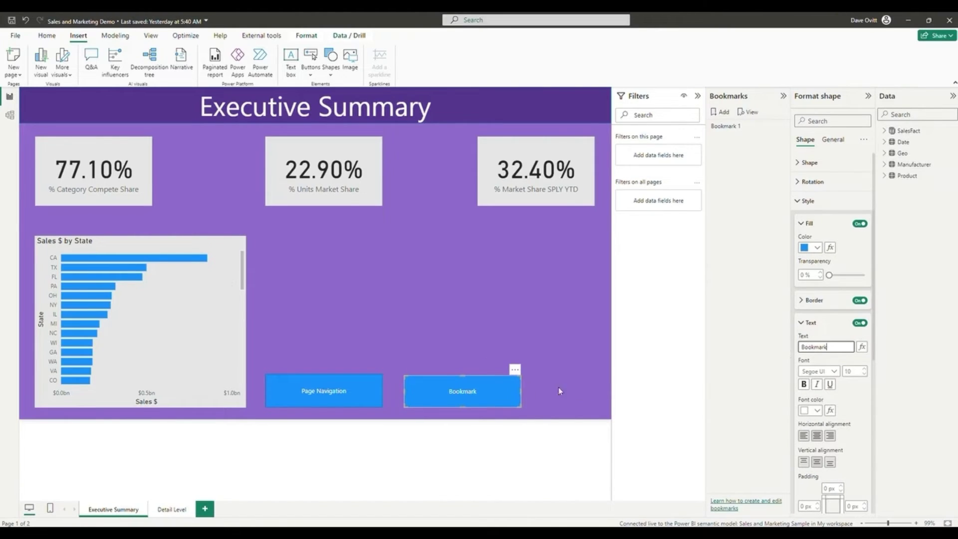
Follow the Bookmark button, drag the State field into Detail Level's Drill through well, and return
{"action": "left_click", "coordinate": [487, 396], "text": "ctrl"}
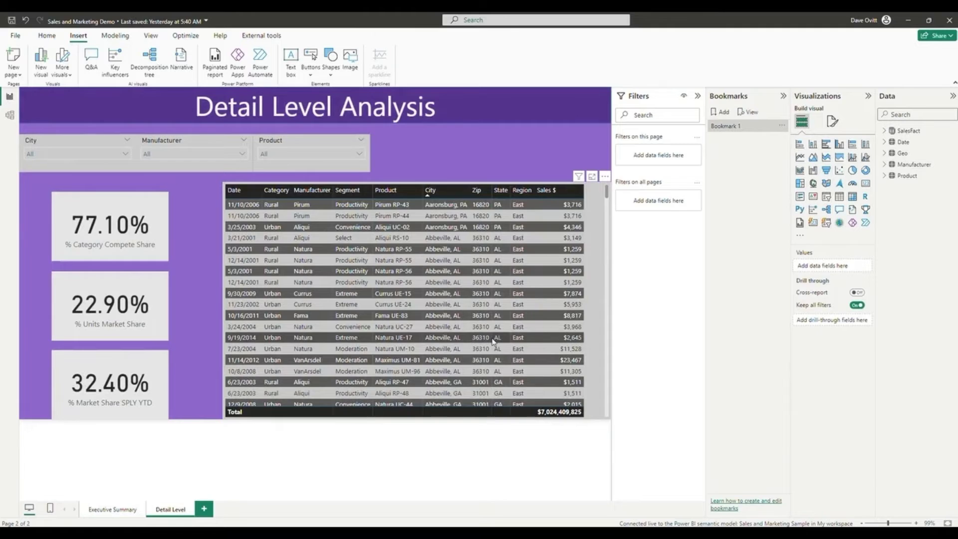
{"action": "left_click", "coordinate": [898, 114]}
{"action": "type", "text": "state"}
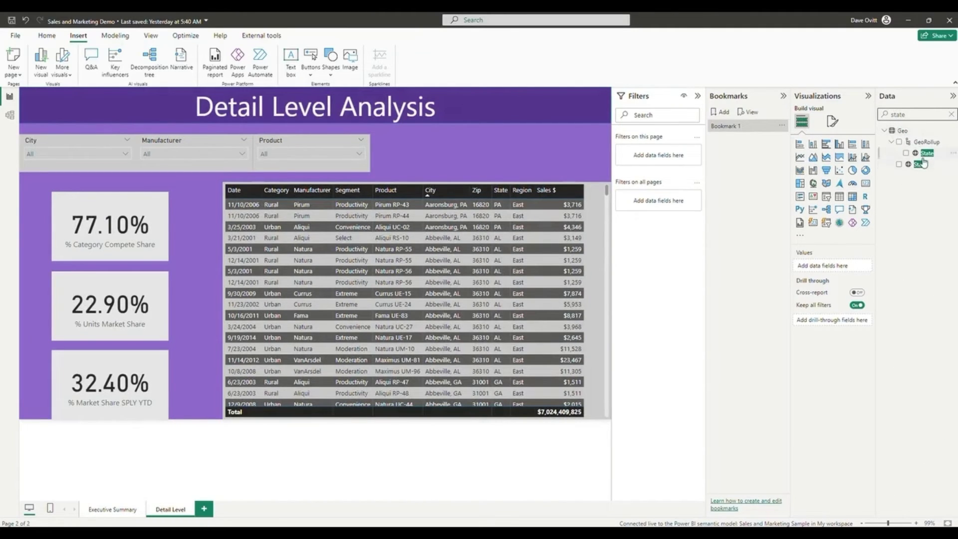
{"action": "left_click_drag", "start_coordinate": [917, 168], "coordinate": [839, 338]}
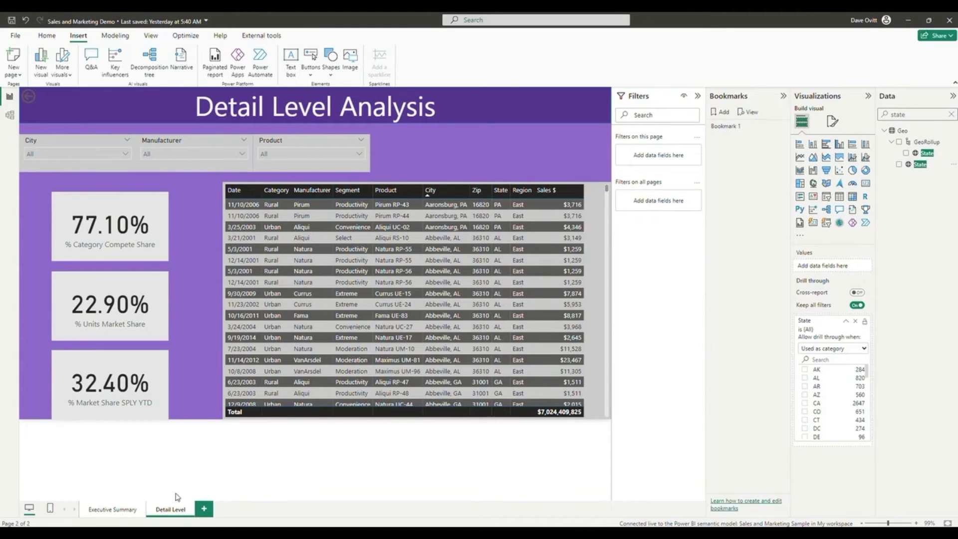
{"action": "left_click", "coordinate": [124, 509]}
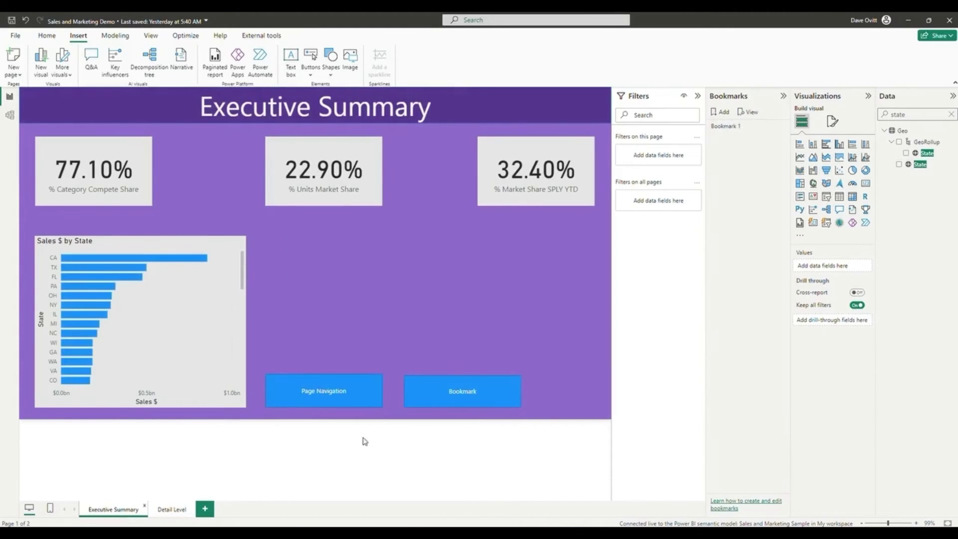
Insert a third rectangle and resize it into a short bar above the Bookmark button
{"action": "left_click", "coordinate": [330, 67]}
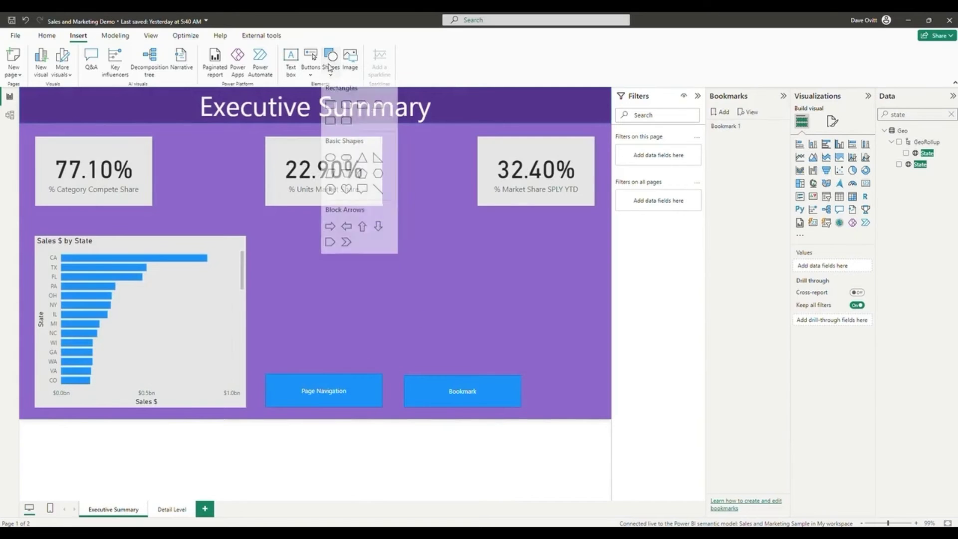
{"action": "left_click", "coordinate": [330, 104]}
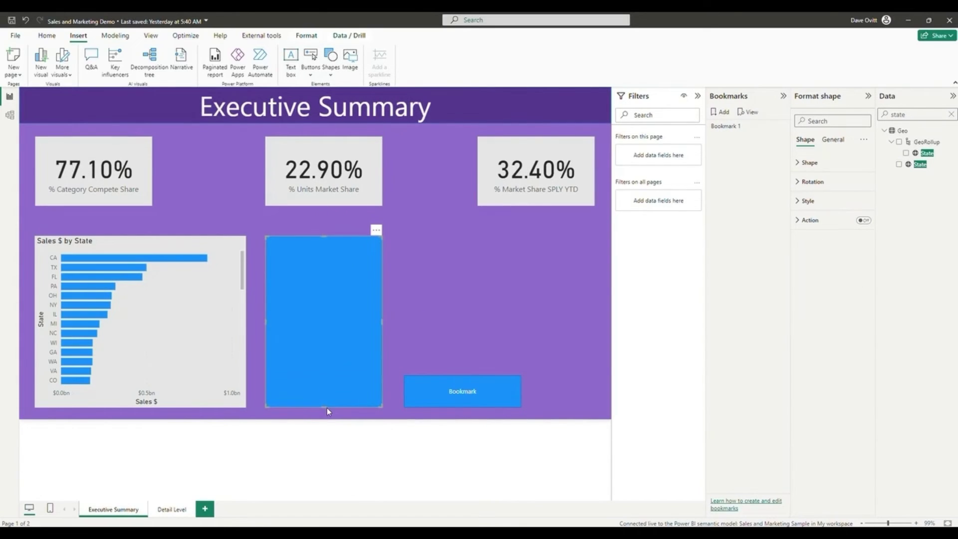
{"action": "left_click_drag", "start_coordinate": [323, 407], "coordinate": [472, 345]}
Turn on the bar's action with type Drill through and destination Detail Level
{"action": "left_click", "coordinate": [811, 221]}
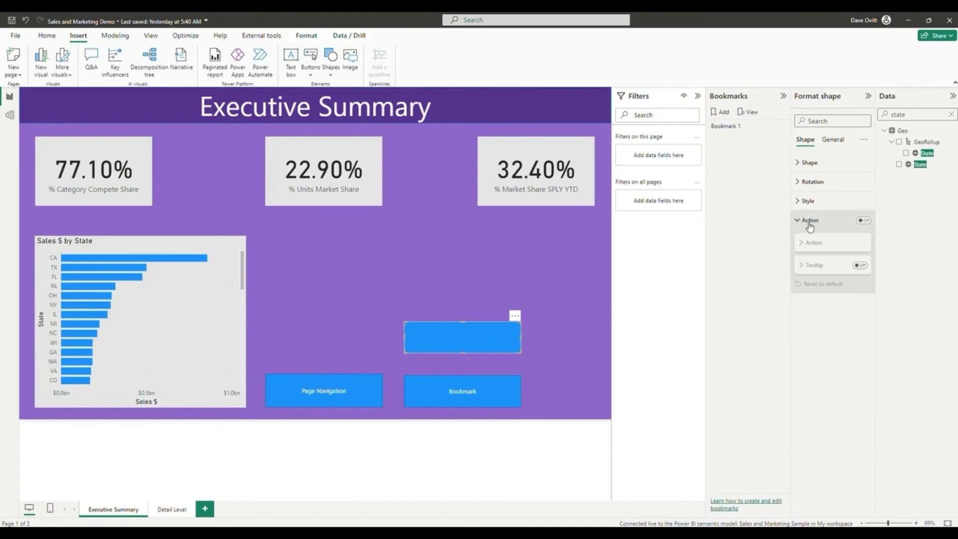
{"action": "left_click", "coordinate": [864, 220]}
{"action": "left_click", "coordinate": [832, 242]}
{"action": "left_click", "coordinate": [832, 267]}
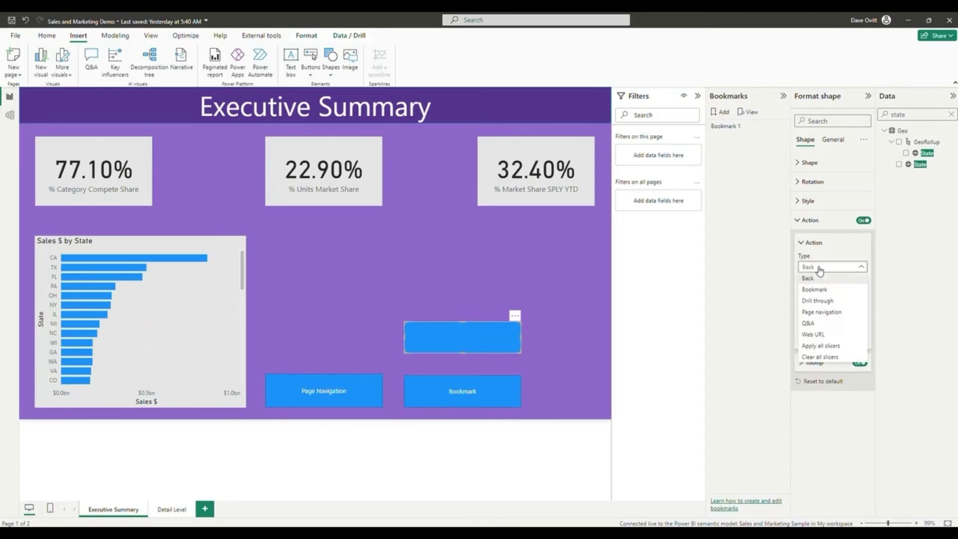
{"action": "left_click", "coordinate": [821, 300]}
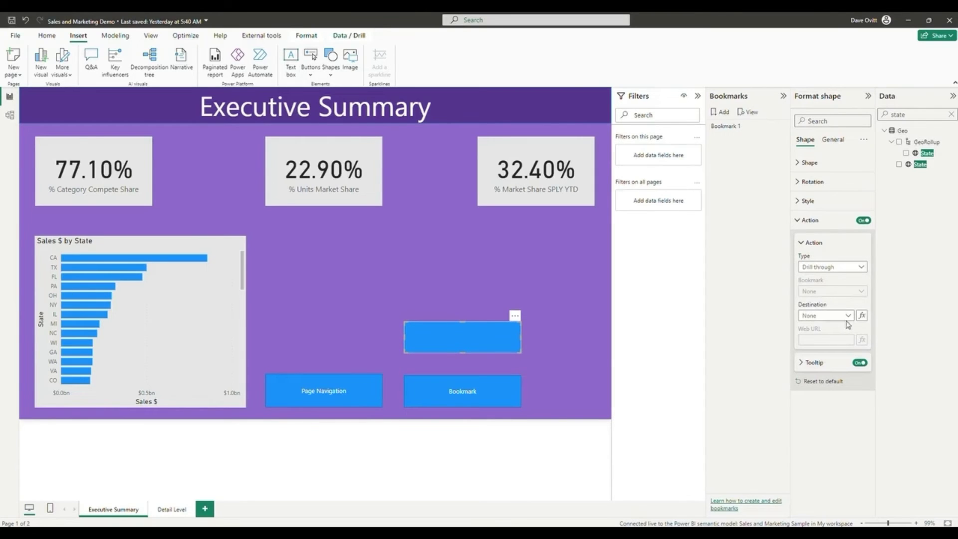
{"action": "left_click", "coordinate": [847, 316]}
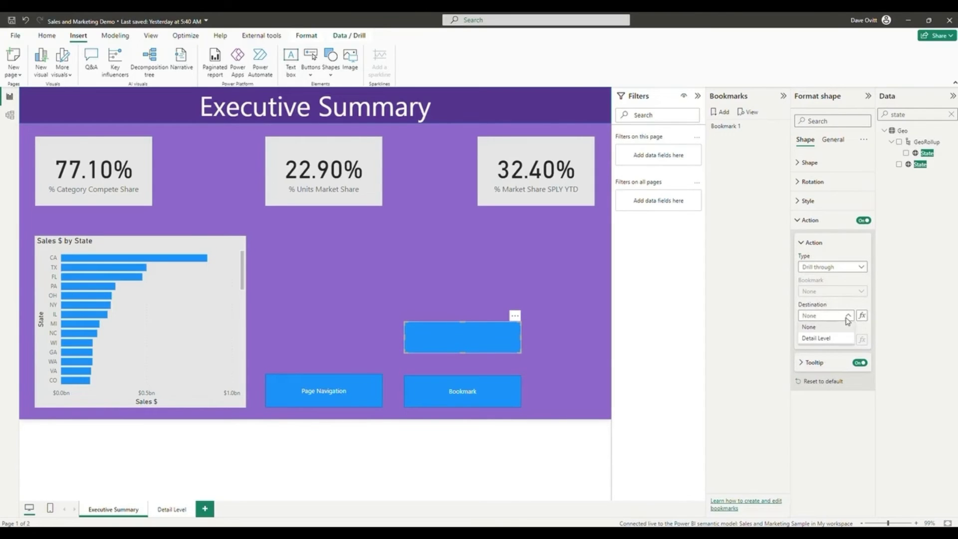
{"action": "left_click", "coordinate": [842, 343]}
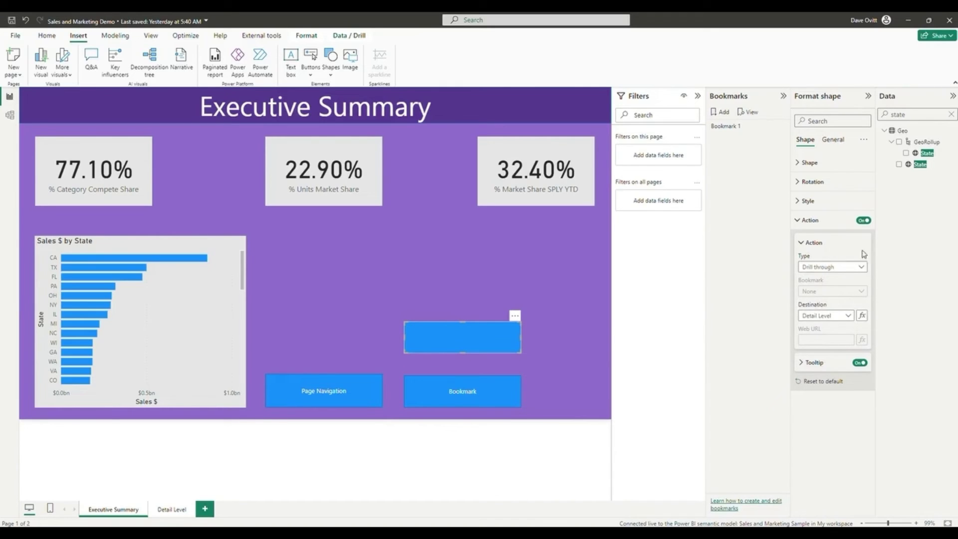
Turn on the bar's text so it can be labelled 'Drill Through'
{"action": "left_click", "coordinate": [807, 201]}
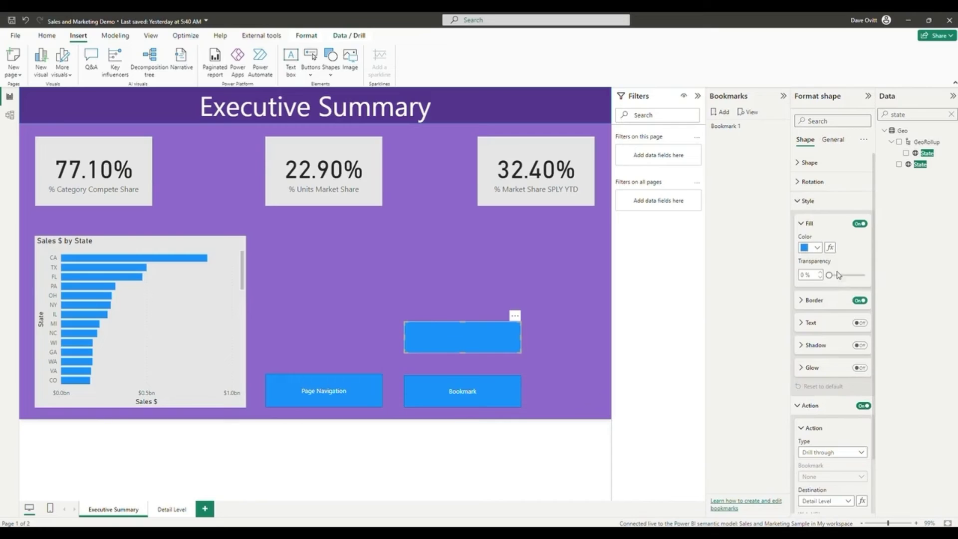
{"action": "left_click", "coordinate": [807, 323]}
{"action": "left_click", "coordinate": [858, 322]}
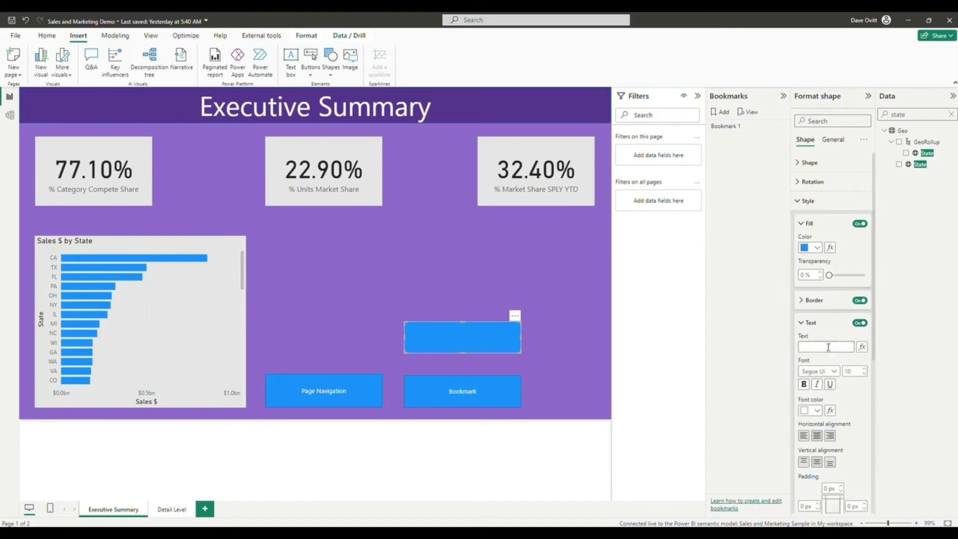
{"action": "left_click", "coordinate": [826, 348]}
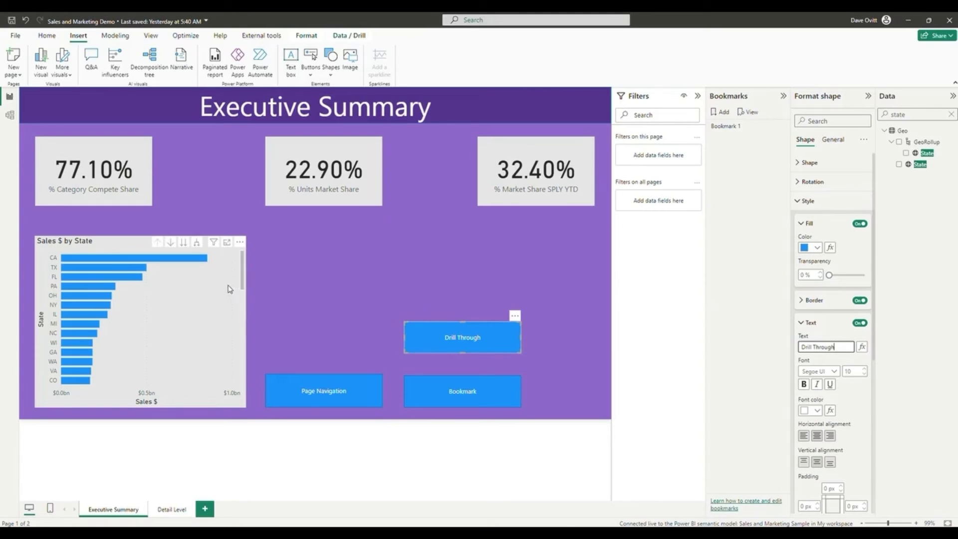
Select the CA bar in Sales by State, drill through to Detail Level, then return
{"action": "mouse_move", "coordinate": [66, 261]}
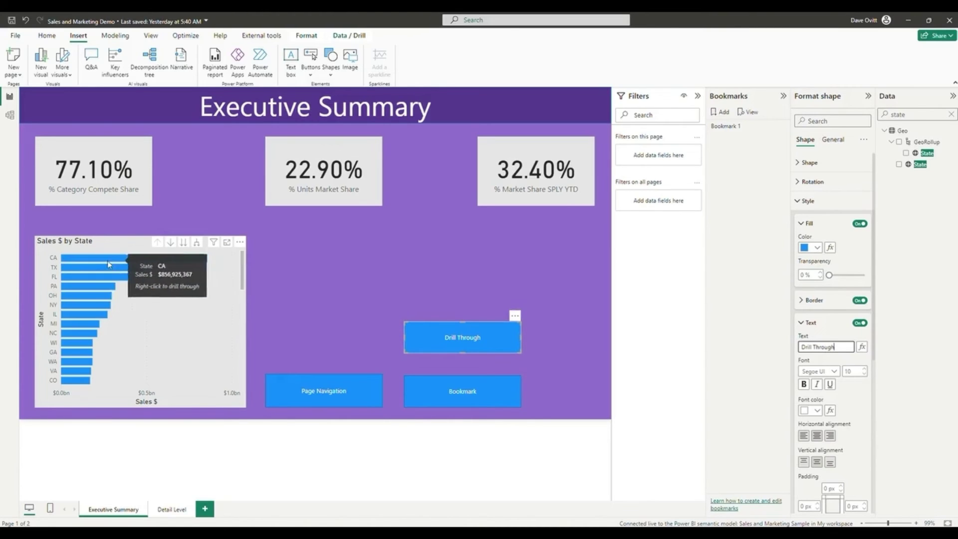
{"action": "left_click", "coordinate": [96, 263]}
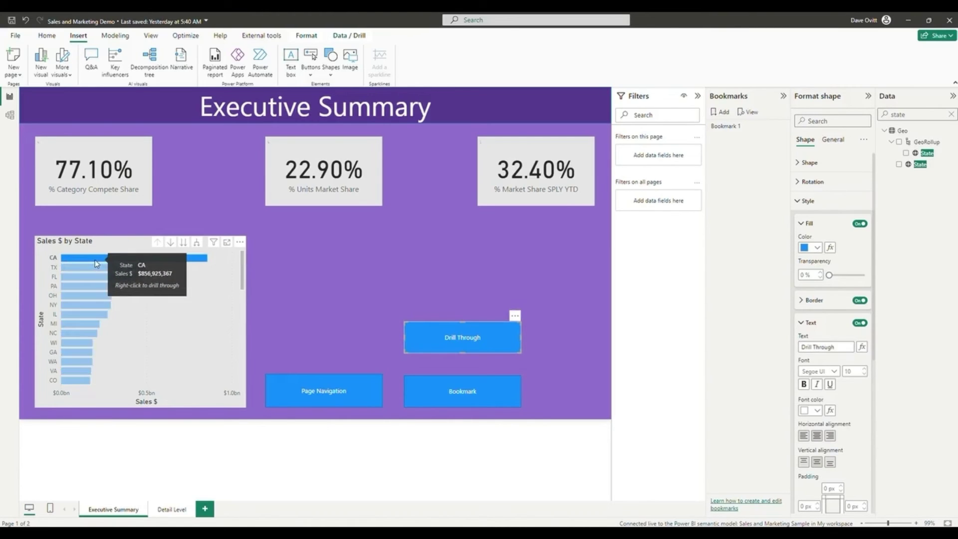
{"action": "left_click", "coordinate": [469, 348], "text": "ctrl"}
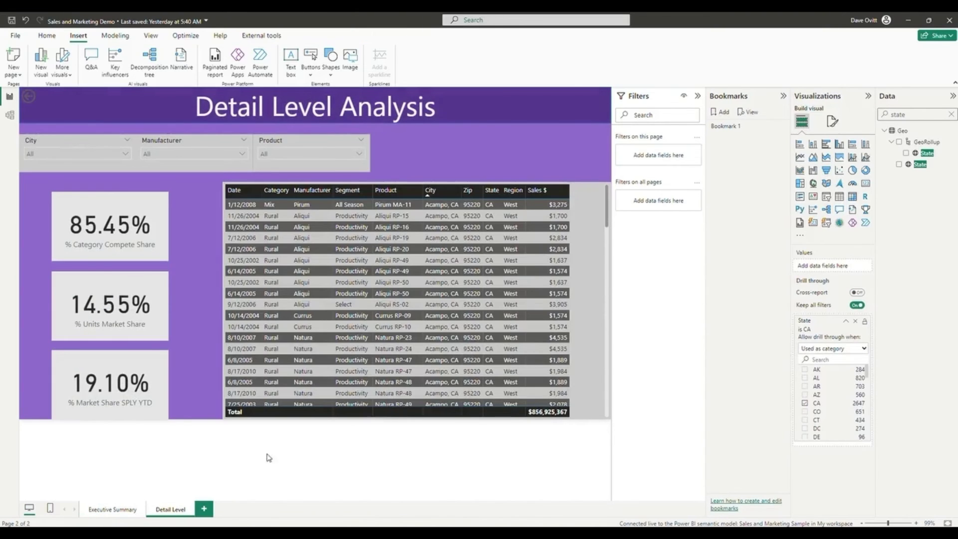
{"action": "left_click", "coordinate": [130, 508]}
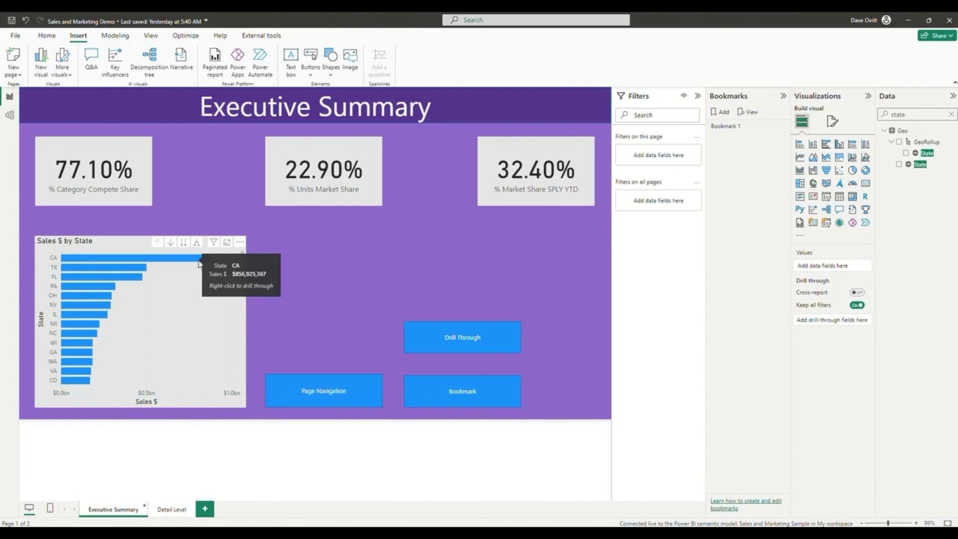
Select the TX bar and drill through to Detail Level for state TX
{"action": "left_click", "coordinate": [449, 344]}
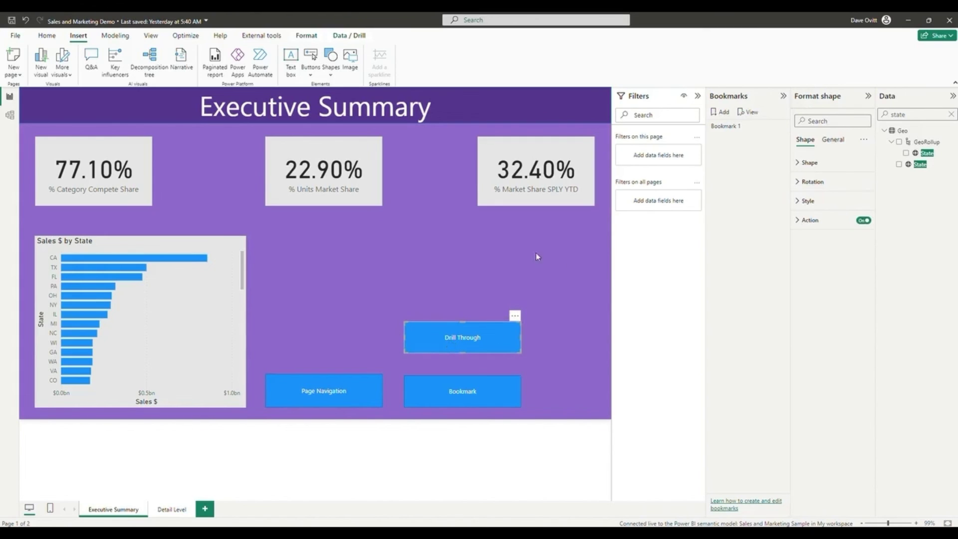
{"action": "mouse_move", "coordinate": [484, 336]}
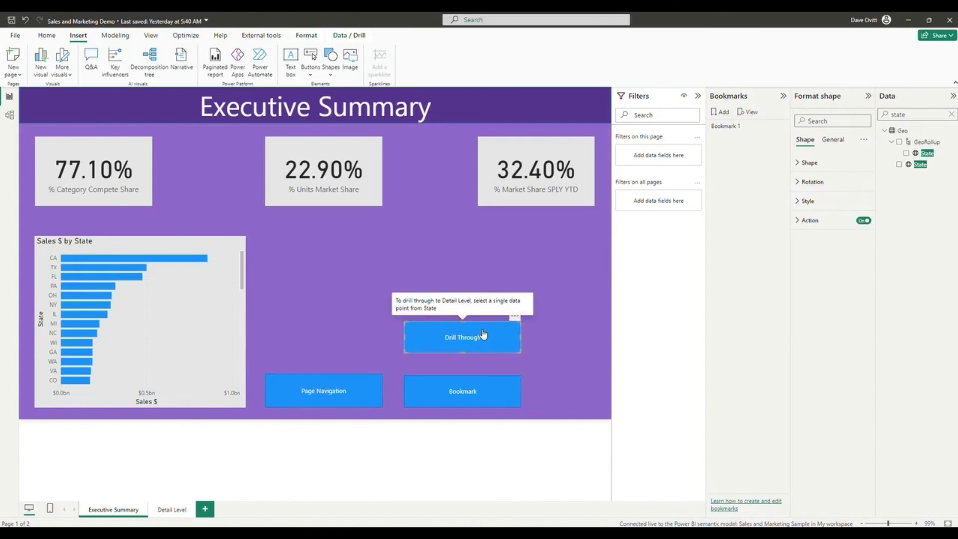
{"action": "left_click", "coordinate": [55, 268]}
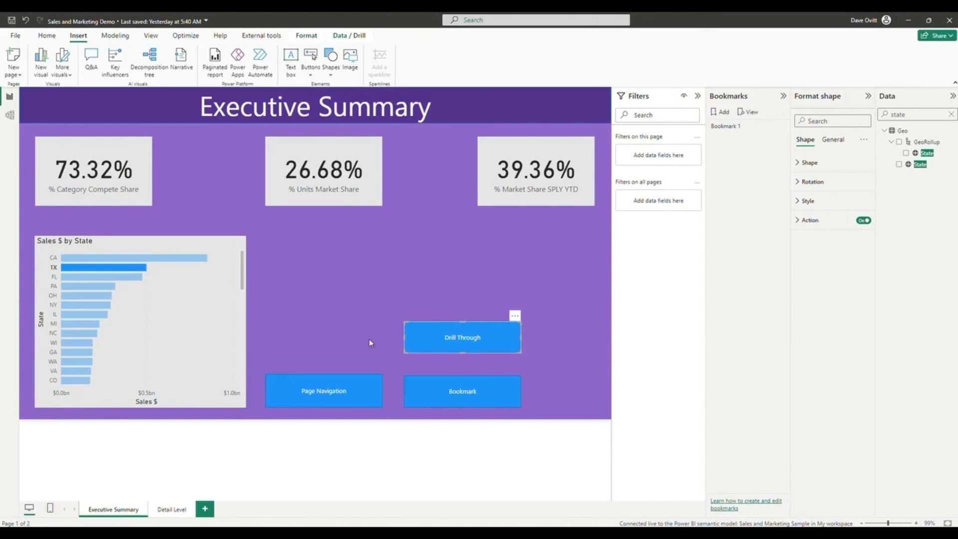
{"action": "left_click", "coordinate": [473, 348], "text": "ctrl"}
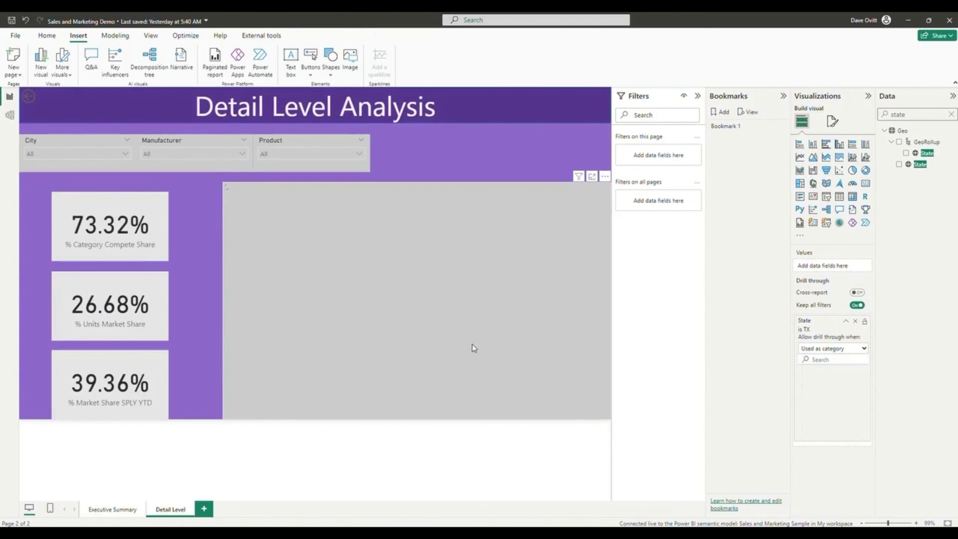